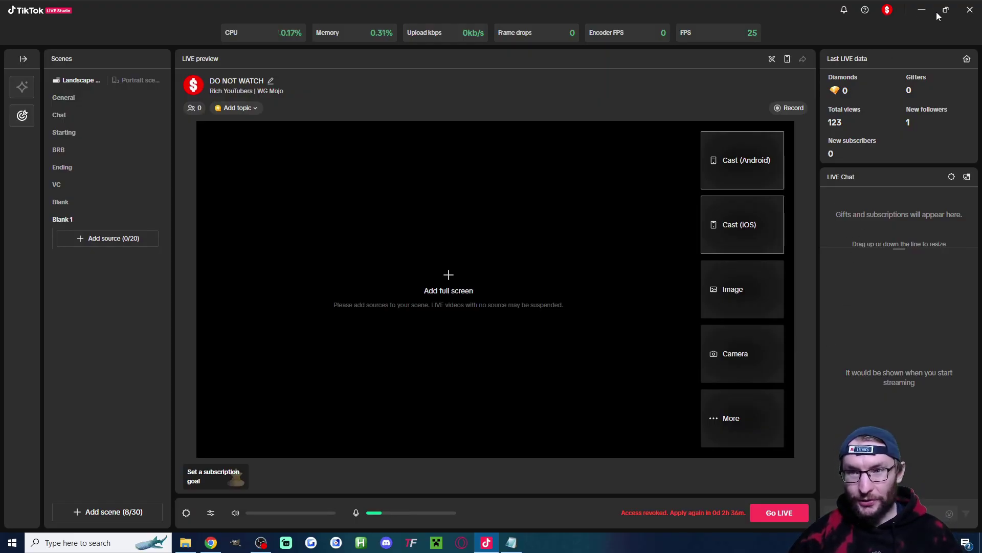
Close TikTok LIVE Studio before installing Iriun Webcam.
left_click(971, 10)
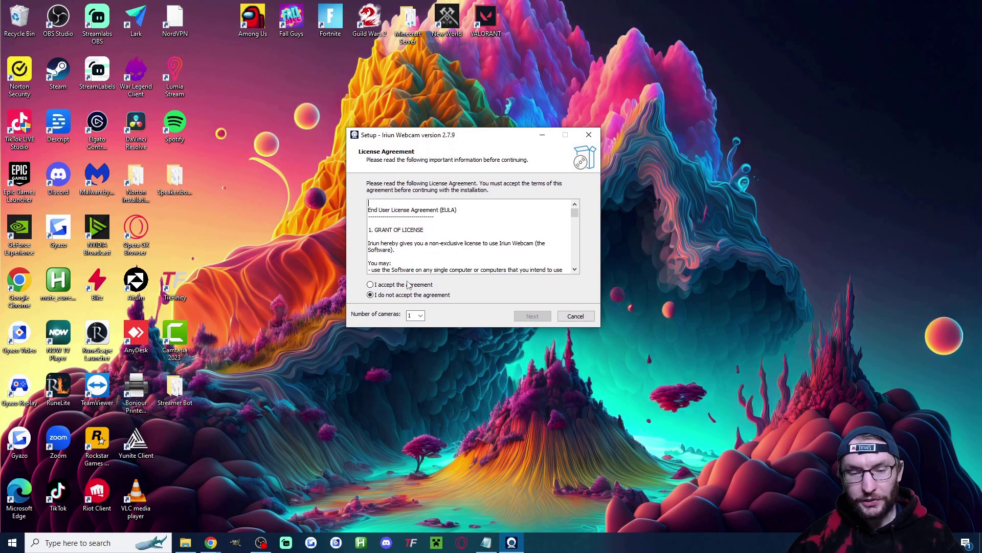
Accept the license, install to the default C:\Program Files (x86)\Iriun Webcam folder, and launch the server.
left_click(399, 285)
left_click(532, 316)
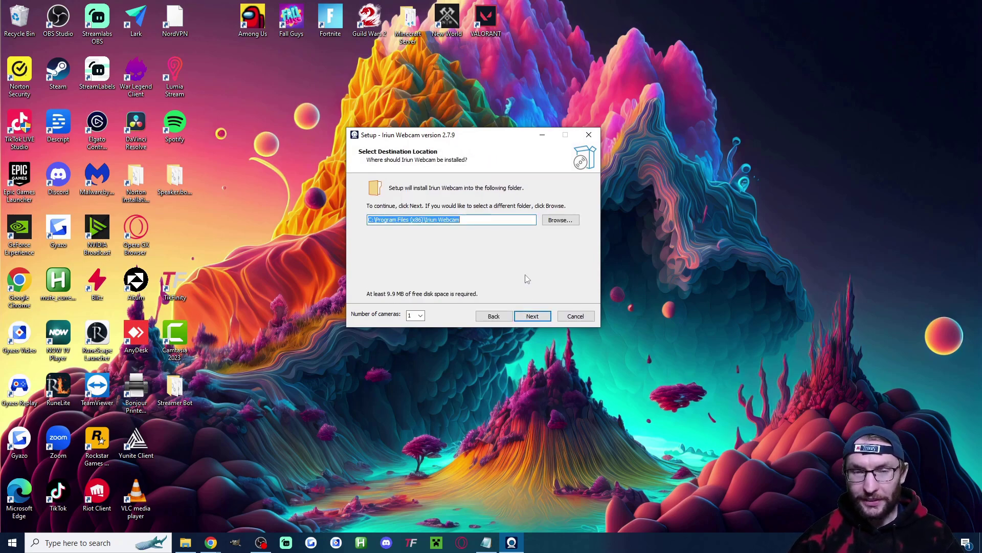
key("Return")
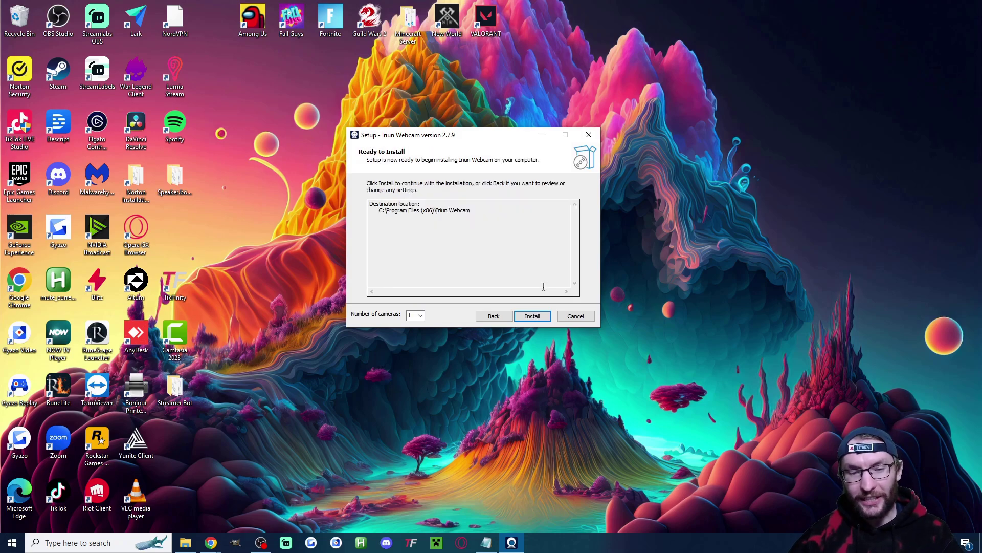
left_click(546, 317)
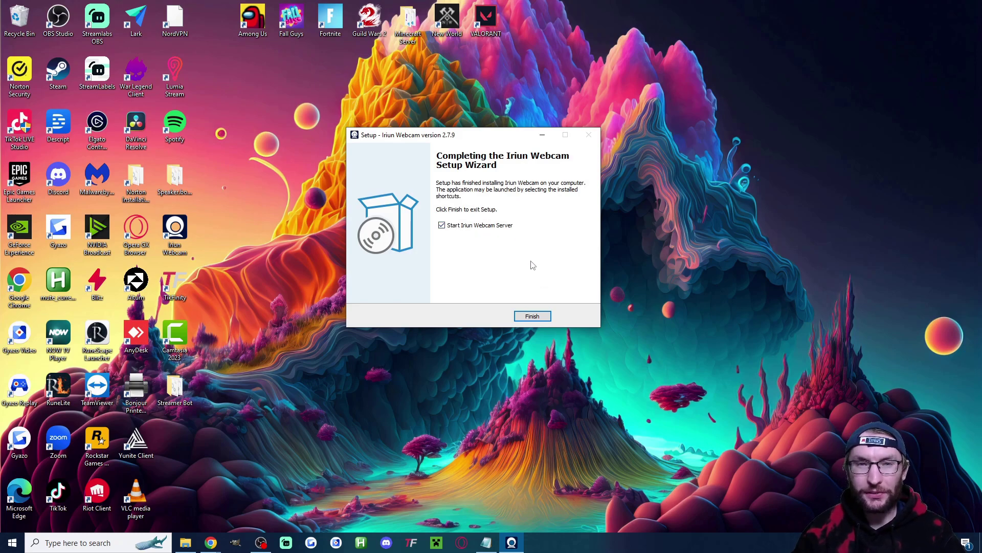
left_click(534, 319)
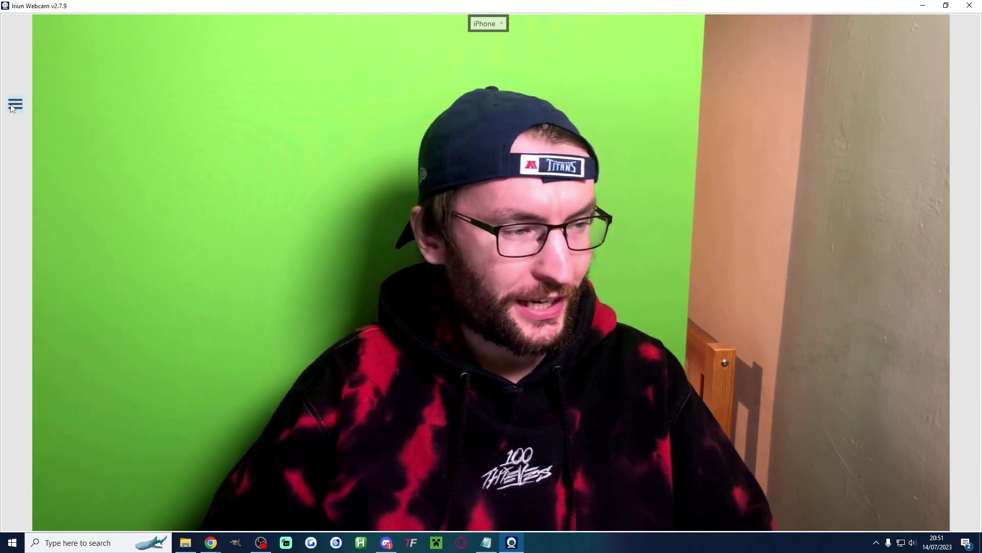
Confirm the Iriun Webcam resolution dropdown is set to 1920 x 1080.
left_click(96, 103)
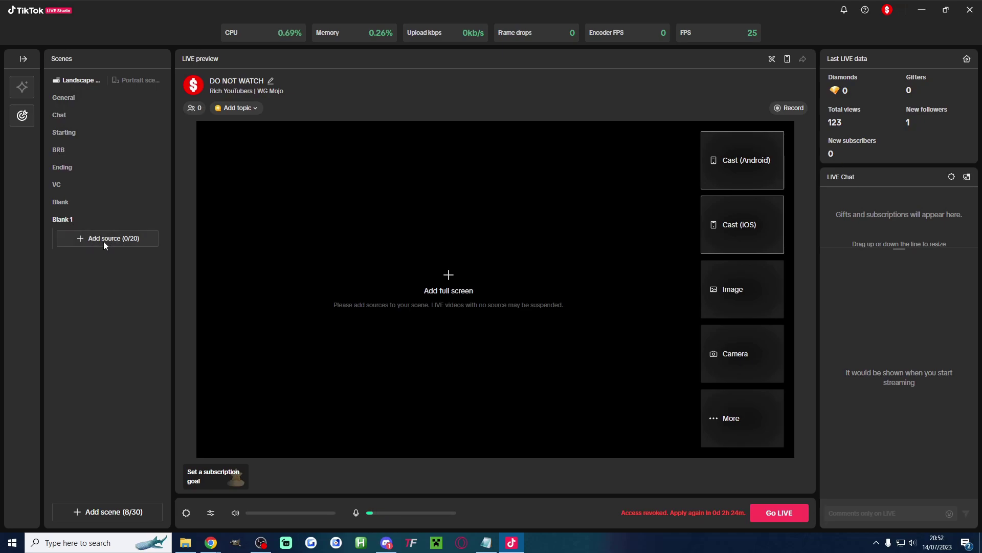
Add a Camera source to the Blank 1 scene and list the available camera devices.
left_click(103, 239)
left_click(448, 143)
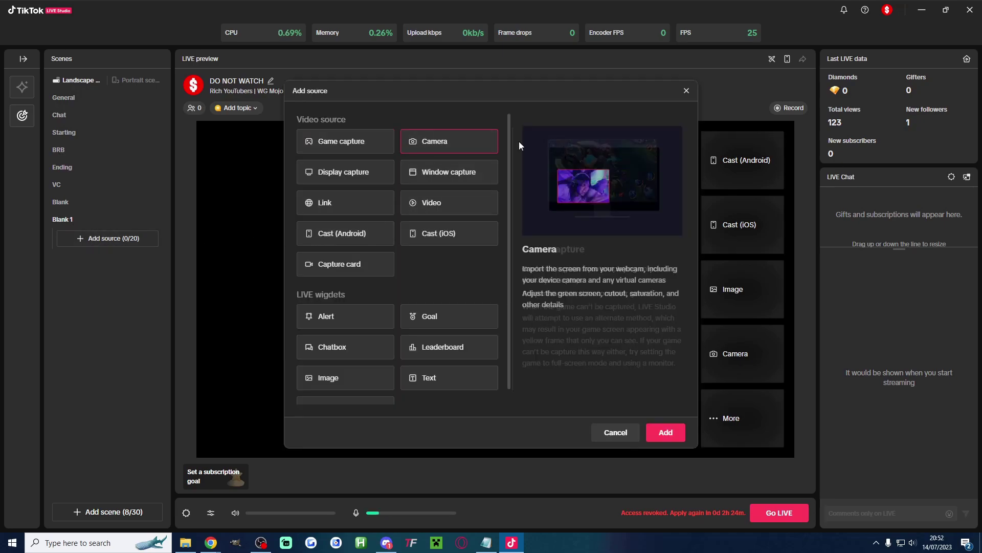
left_click(667, 430)
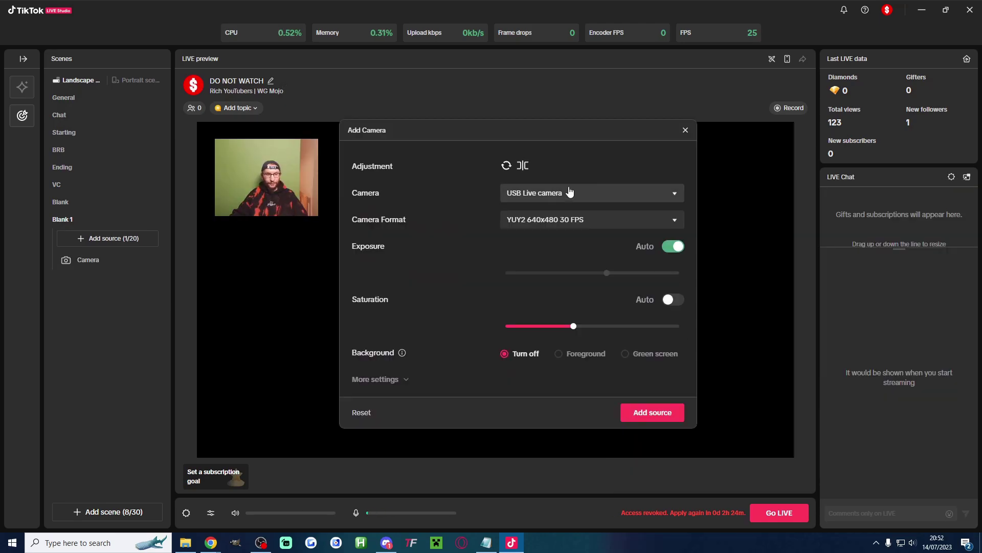
left_click(554, 195)
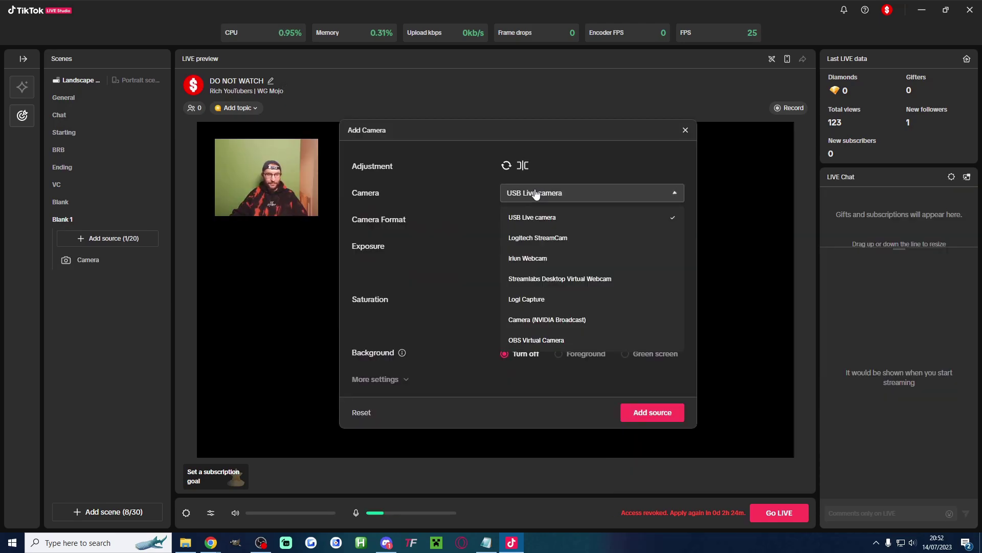
Set the camera device to Iriun Webcam with the YUY2 1920x1080 60 FPS format.
left_click(541, 261)
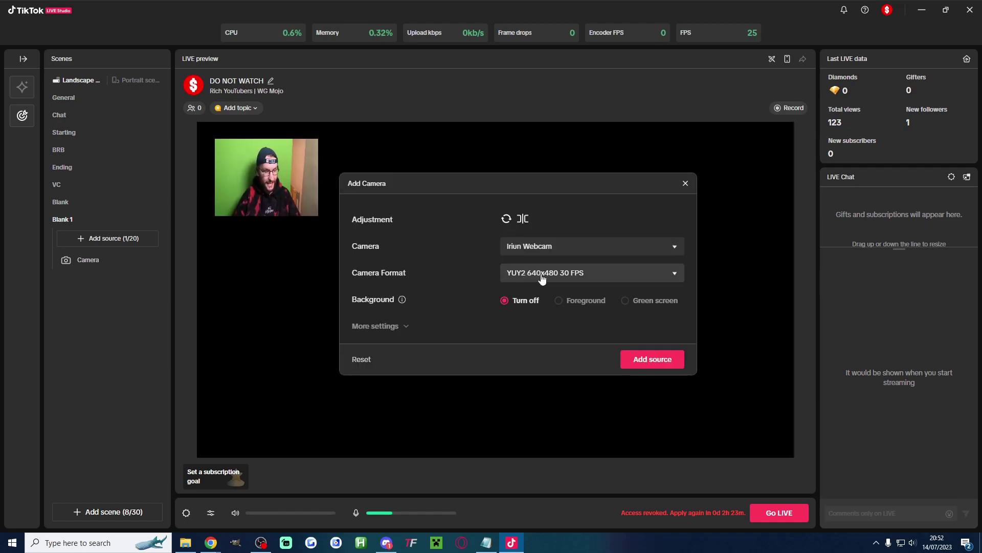
left_click(565, 279)
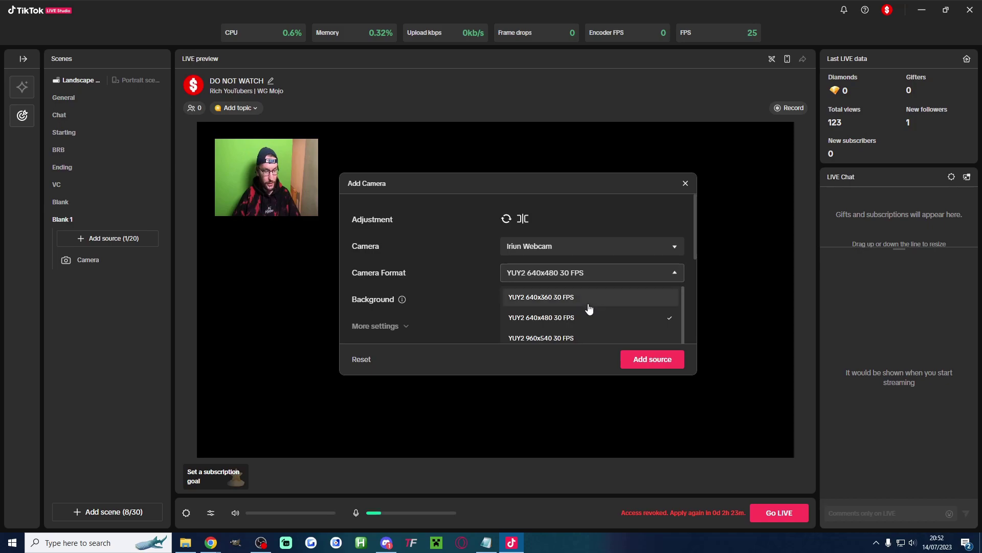
scroll(586, 314, "down", 2)
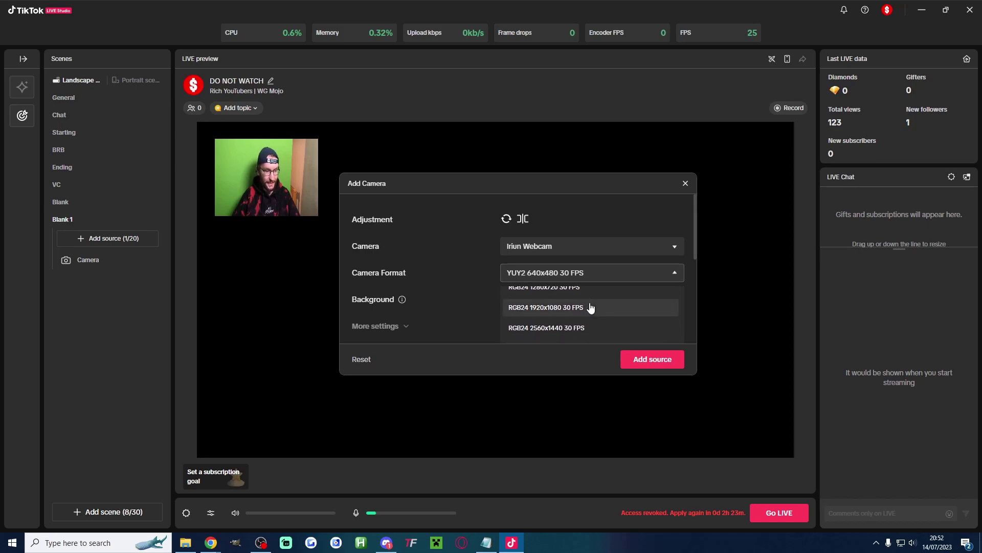
scroll(588, 312, "down", 1)
scroll(591, 309, "down", 1)
scroll(592, 307, "down", 2)
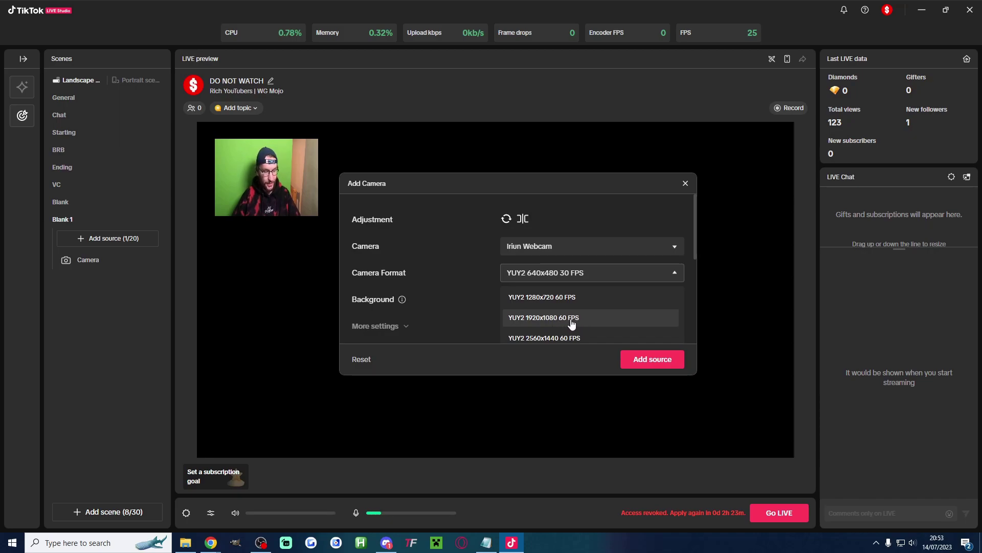
left_click(577, 322)
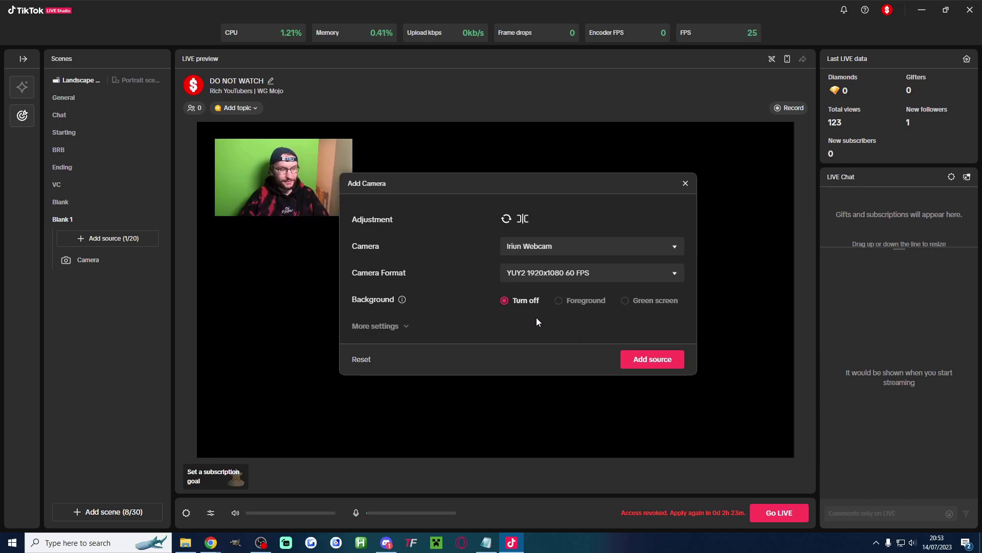
Add the Iriun feed, stretch it to the canvas, then shrink and centre it with 307 px margins.
left_click(645, 359)
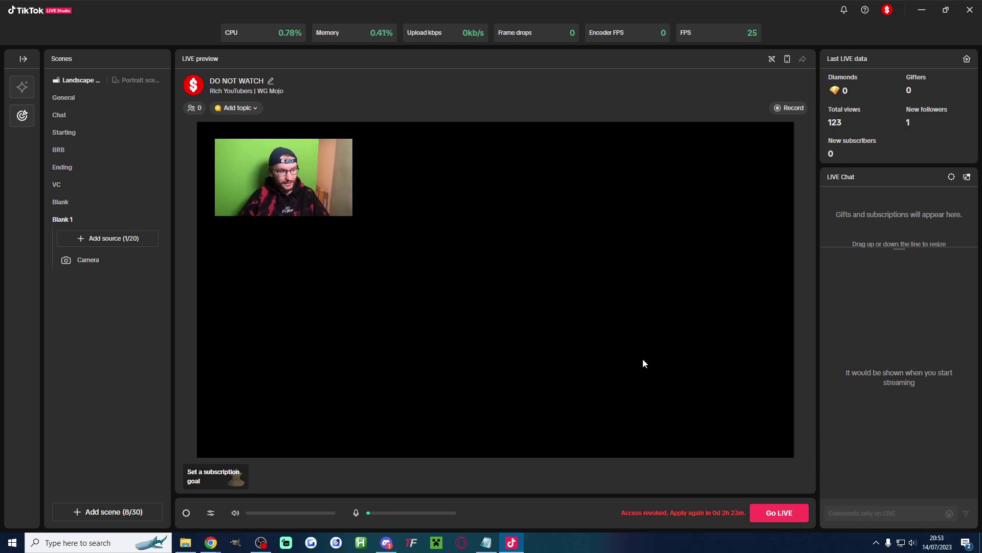
left_click(319, 172)
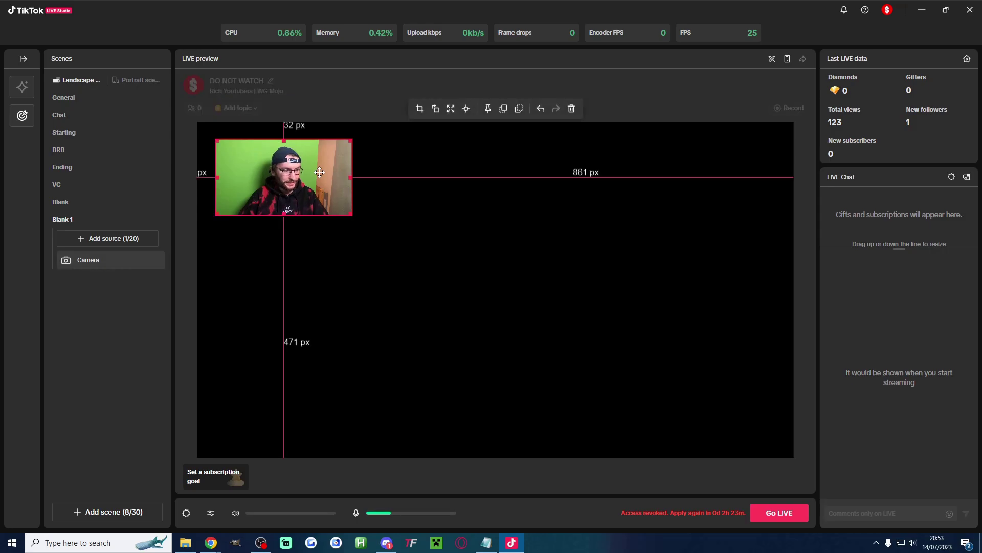
left_click(451, 109)
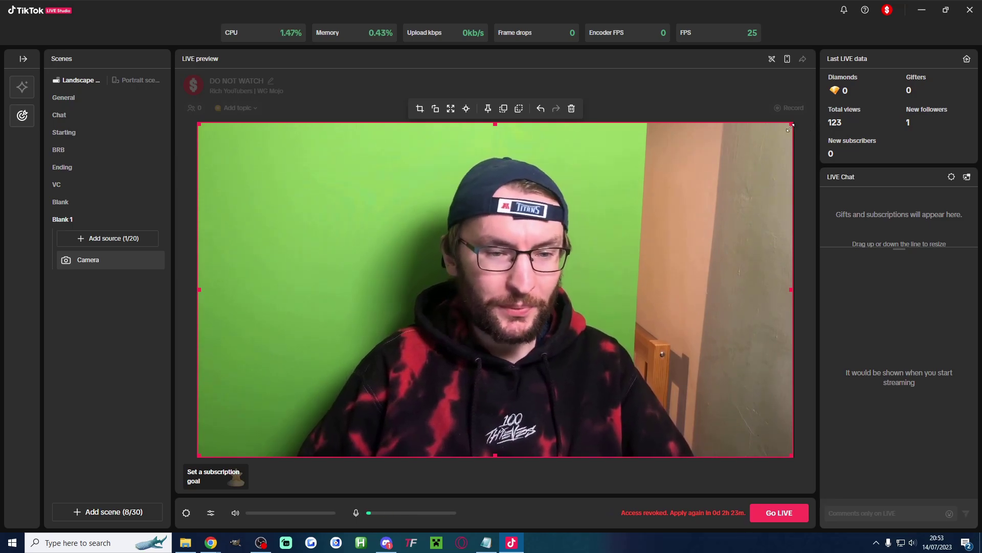
left_click_drag(790, 125, 478, 300)
mouse_move(338, 364)
left_mouse_down()
mouse_move(484, 218)
mouse_move(534, 258)
left_mouse_up()
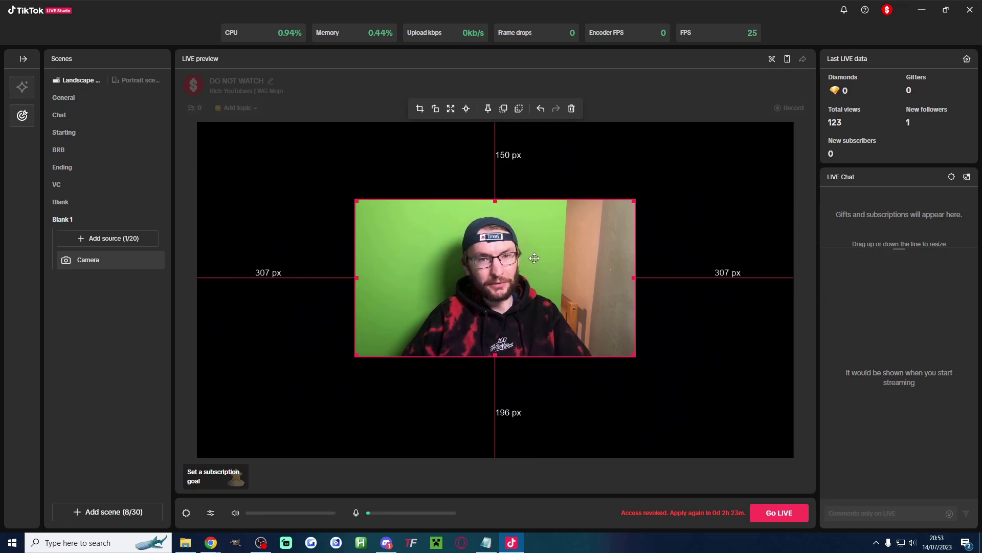